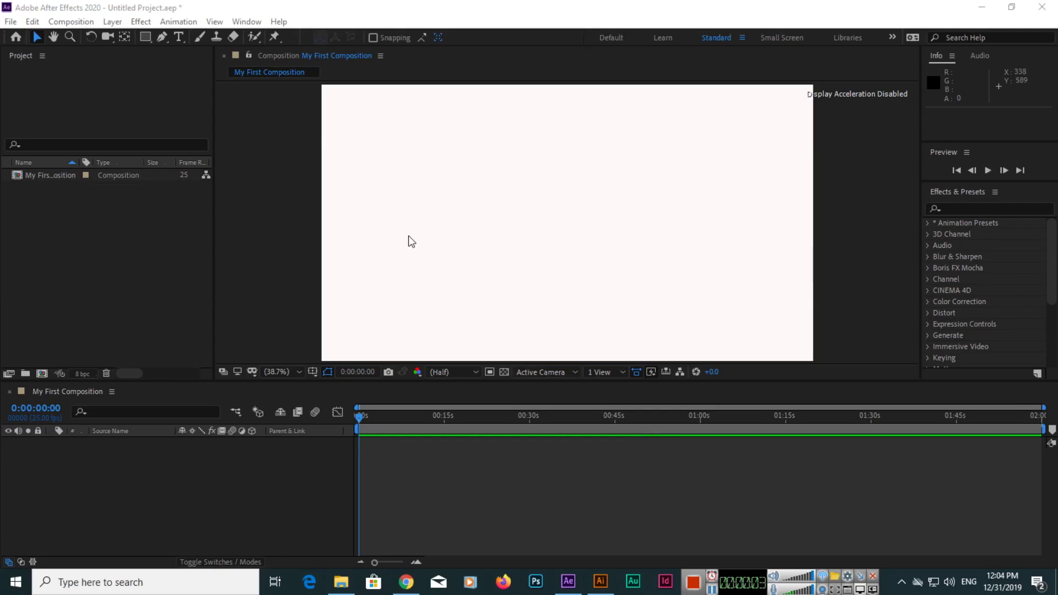
- Select the Rectangle Tool from the shape-tool flyout in the toolbar
{"action": "left_click", "coordinate": [362, 9]}
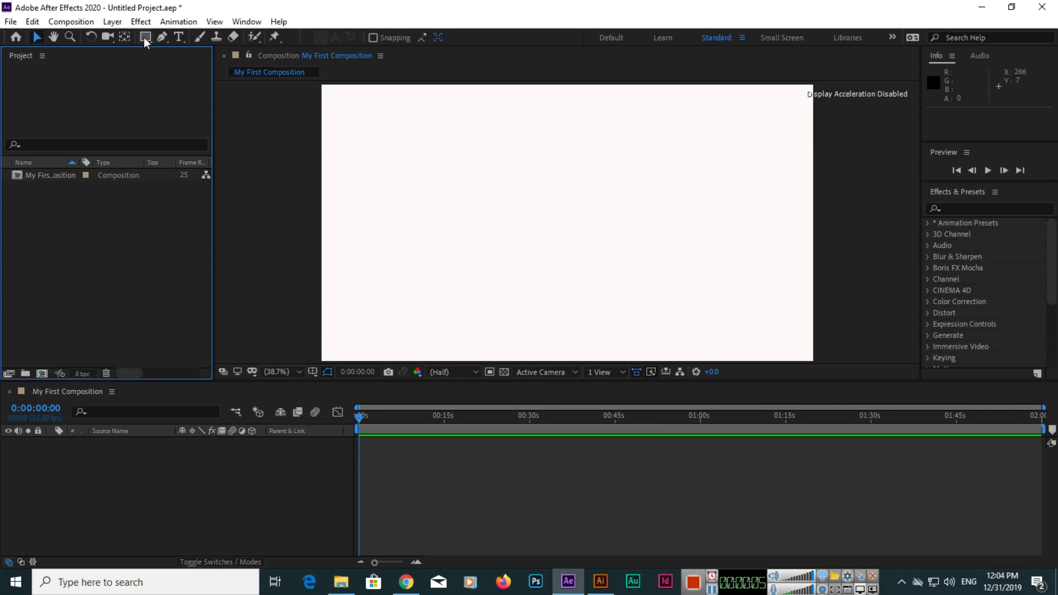
{"action": "left_click", "coordinate": [144, 37]}
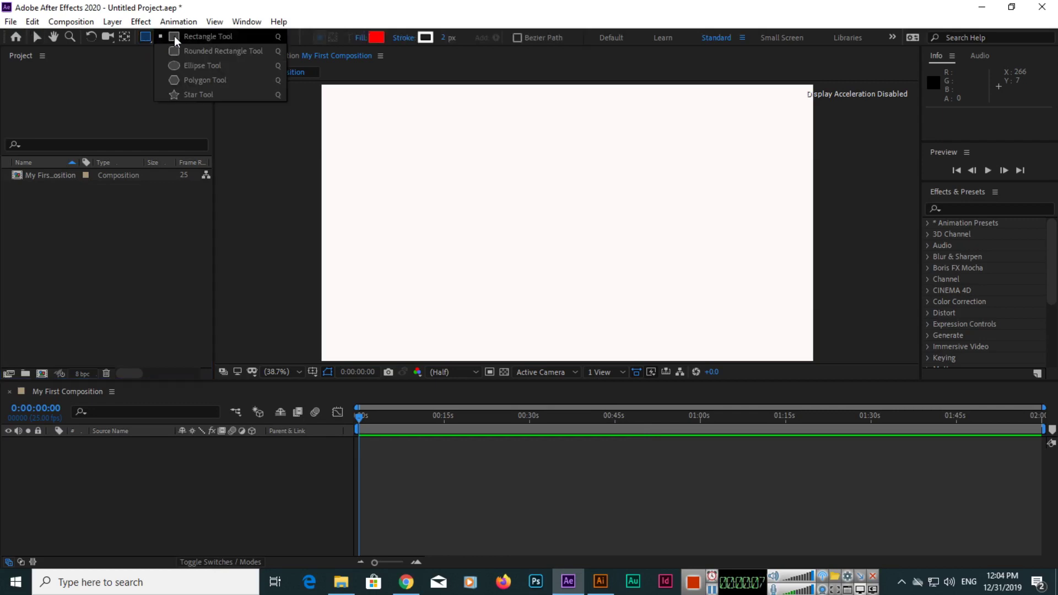
{"action": "left_click", "coordinate": [147, 35]}
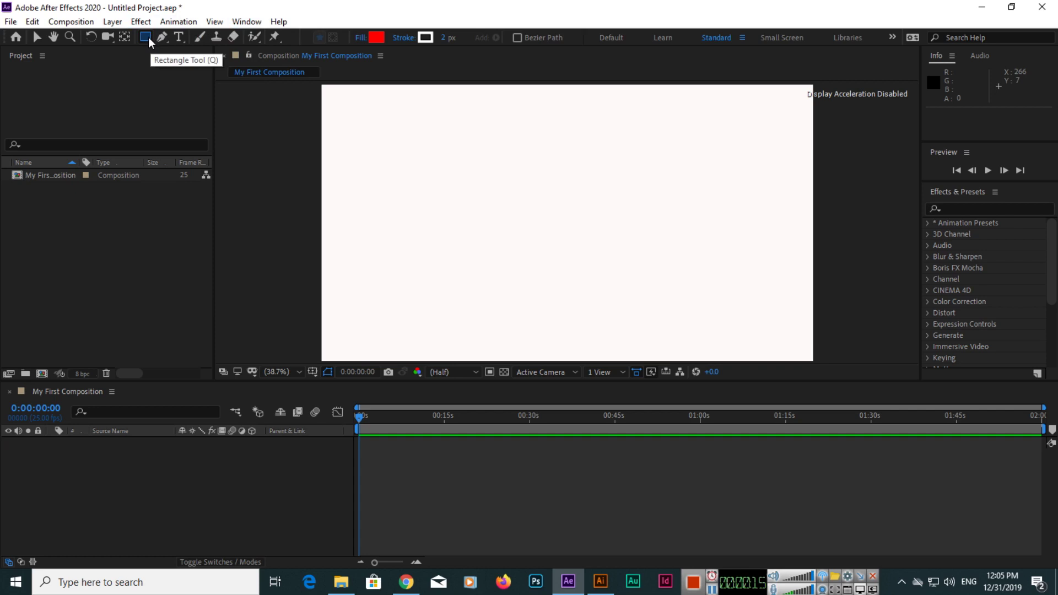
{"action": "left_click", "coordinate": [148, 37]}
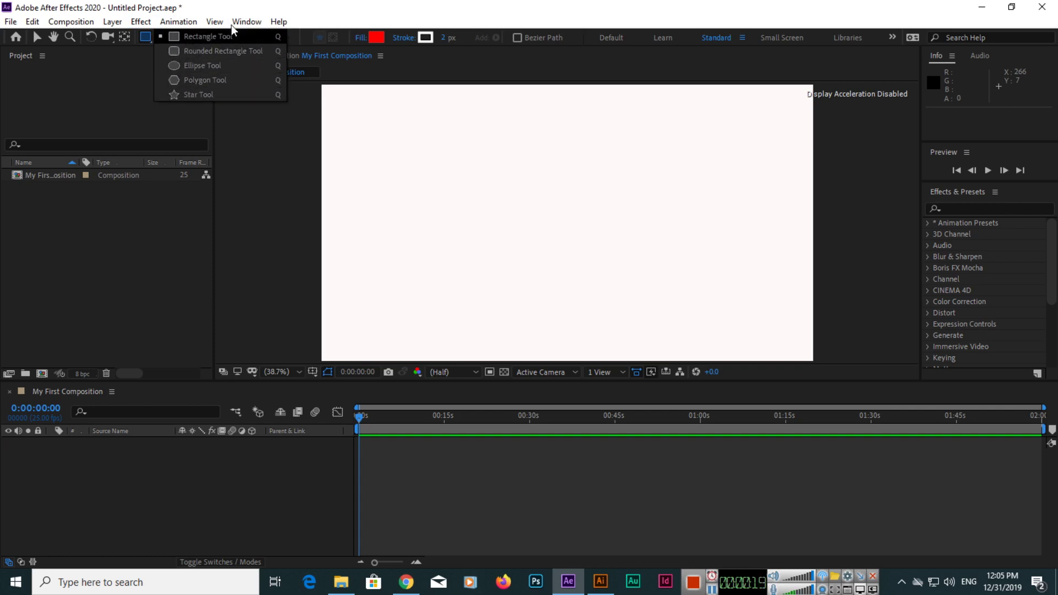
{"action": "left_click", "coordinate": [141, 42]}
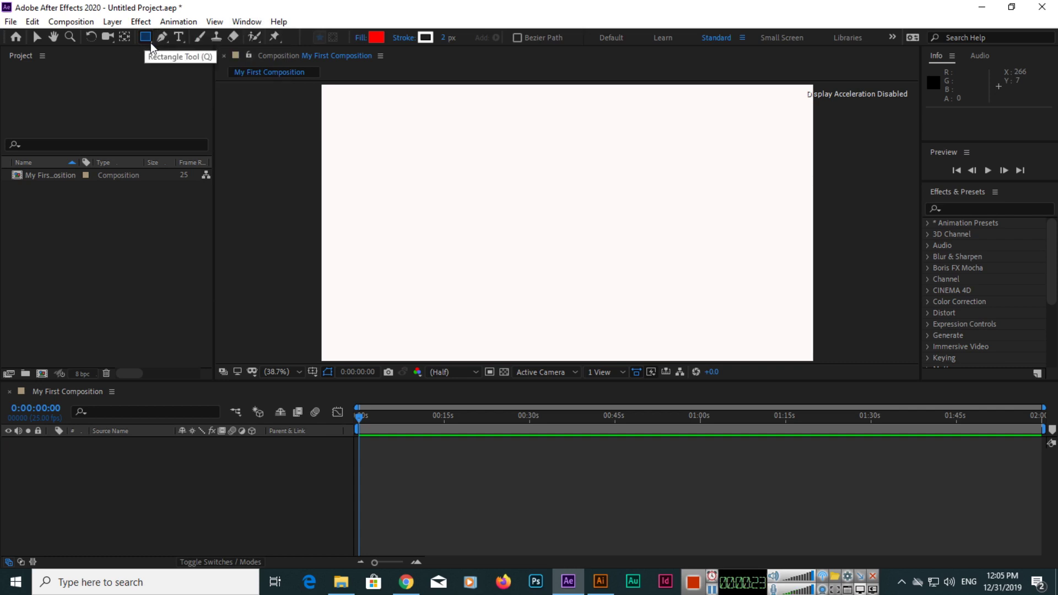
{"action": "left_click", "coordinate": [151, 42]}
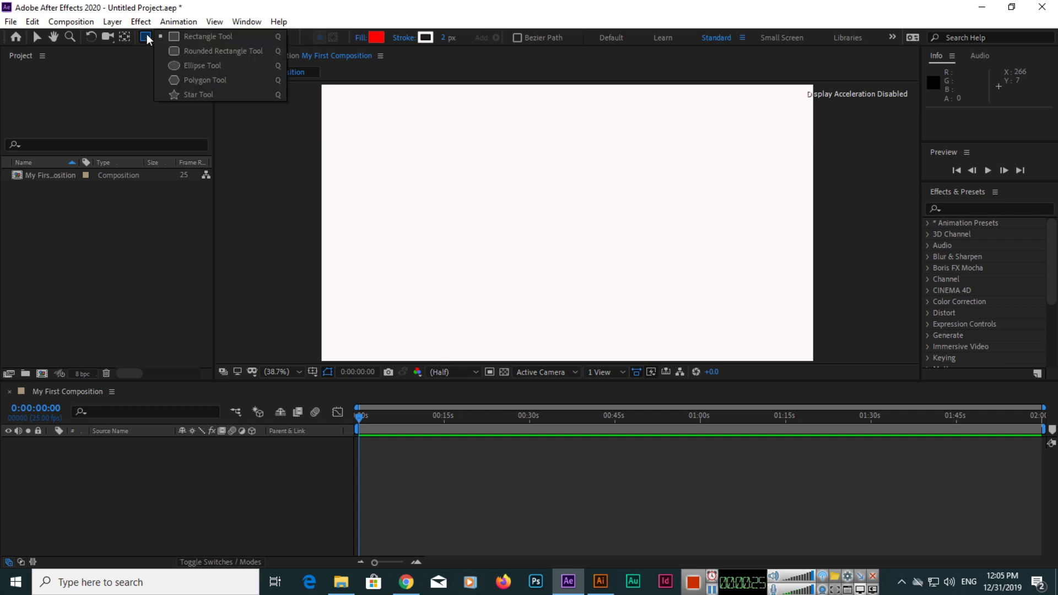
{"action": "left_click", "coordinate": [151, 42]}
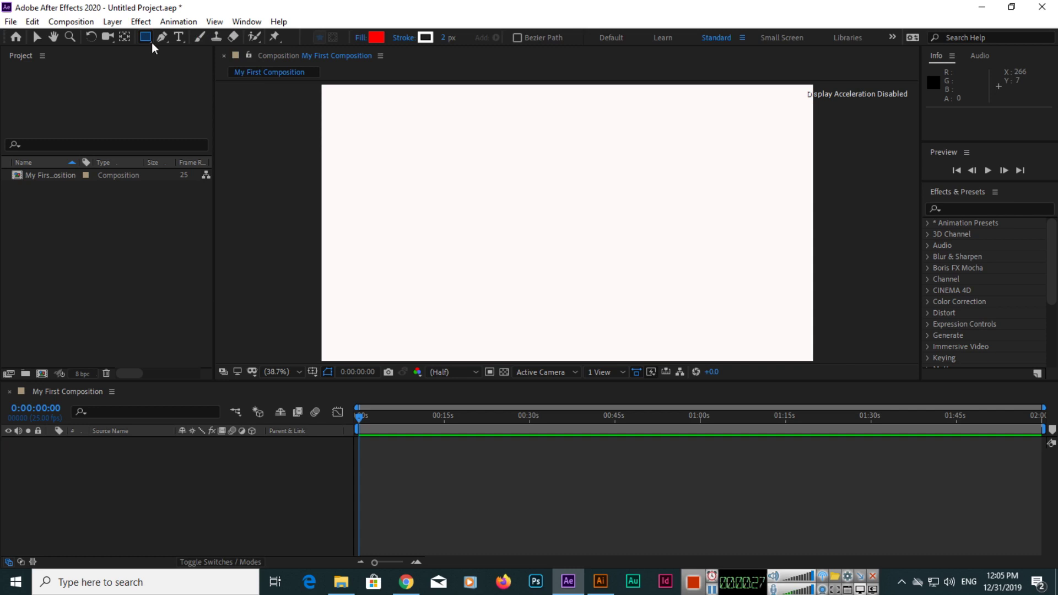
{"action": "left_click", "coordinate": [151, 42]}
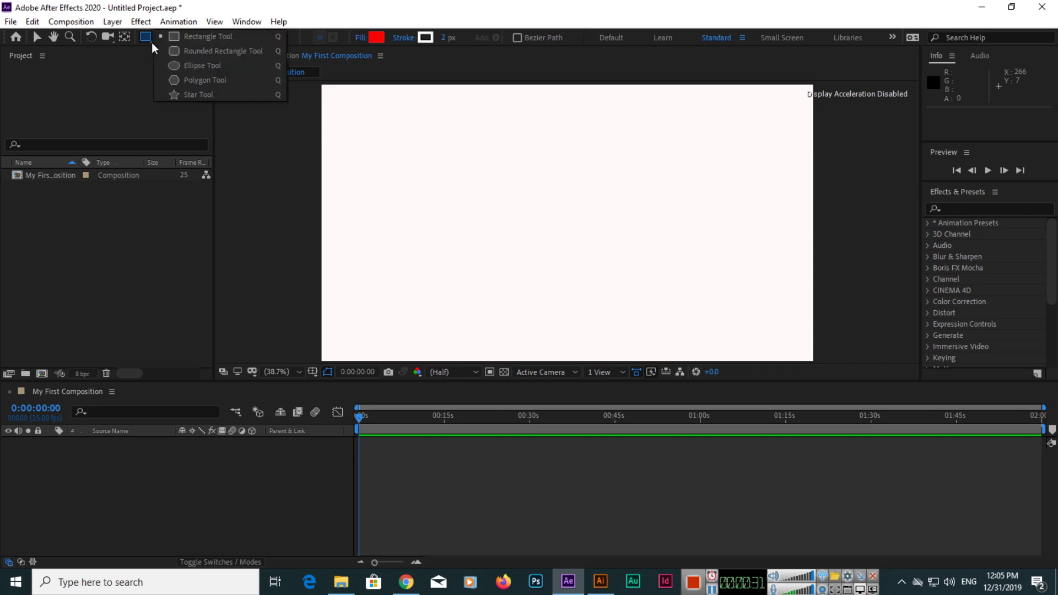
{"action": "left_click", "coordinate": [198, 36]}
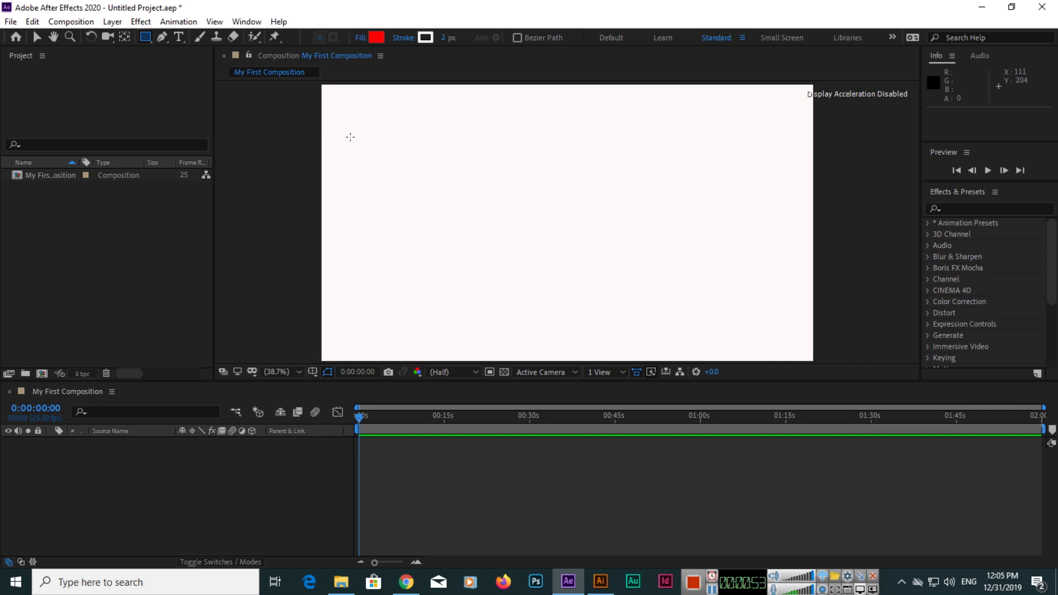
- Draw a red square on Shape Layer 1 and centre its anchor point with Ctrl+Alt+Home
{"action": "mouse_move", "coordinate": [349, 134]}
{"action": "left_mouse_down"}
{"action": "mouse_move", "coordinate": [381, 205]}
{"action": "mouse_move", "coordinate": [439, 226]}
{"action": "mouse_move", "coordinate": [547, 225]}
{"action": "mouse_move", "coordinate": [556, 263]}
{"action": "mouse_move", "coordinate": [573, 266]}
{"action": "left_mouse_up"}
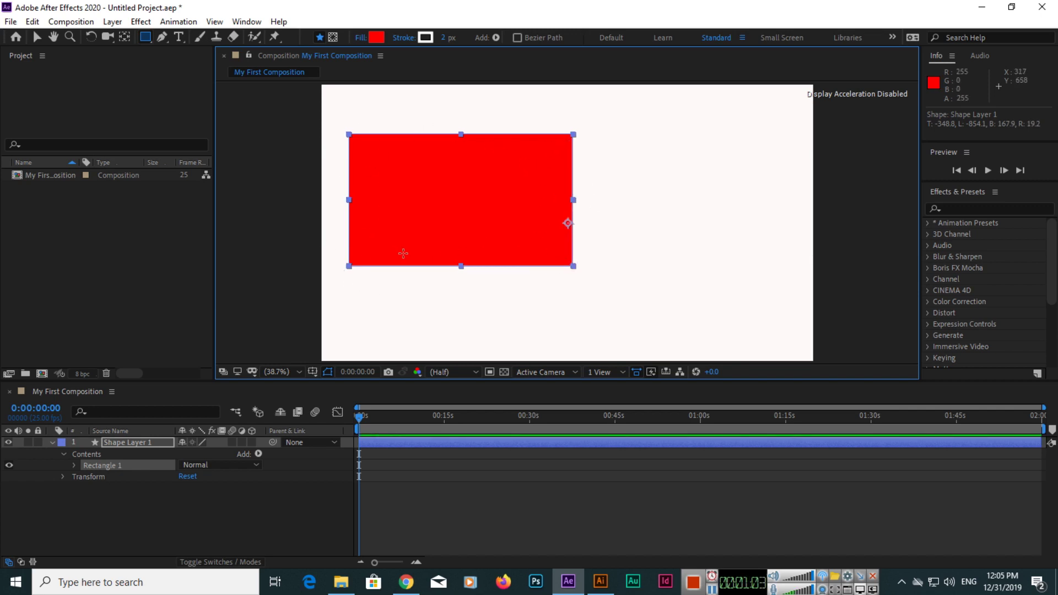
{"action": "key", "text": "ctrl+z"}
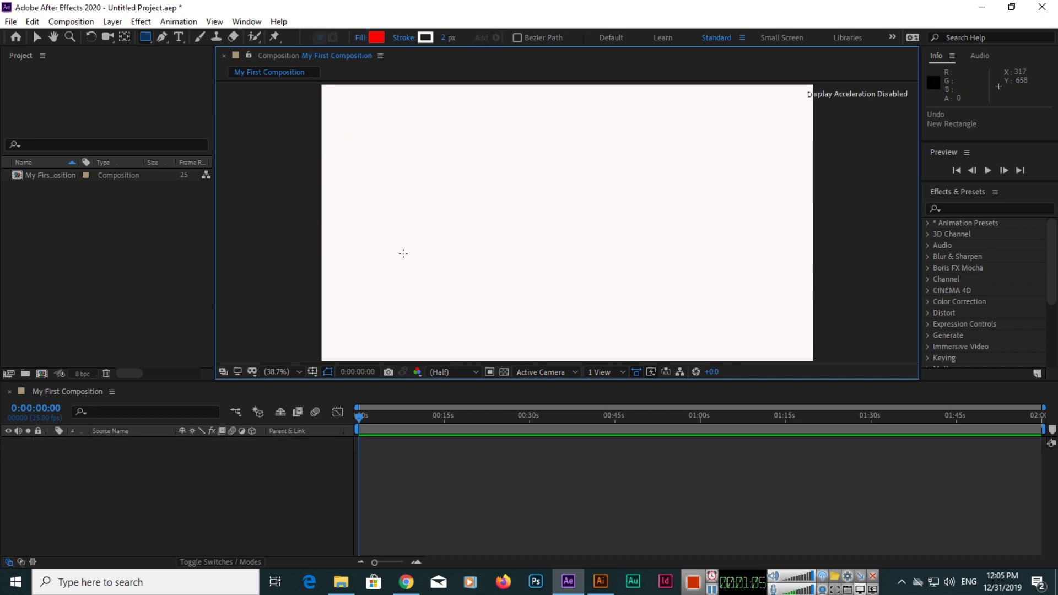
{"action": "mouse_move", "coordinate": [385, 145]}
{"action": "left_mouse_down"}
{"action": "mouse_move", "coordinate": [501, 260]}
{"action": "mouse_move", "coordinate": [450, 189]}
{"action": "mouse_move", "coordinate": [515, 283]}
{"action": "mouse_move", "coordinate": [453, 214]}
{"action": "mouse_move", "coordinate": [507, 283]}
{"action": "mouse_move", "coordinate": [501, 260]}
{"action": "mouse_move", "coordinate": [465, 229]}
{"action": "mouse_move", "coordinate": [518, 279]}
{"action": "mouse_move", "coordinate": [478, 214]}
{"action": "mouse_move", "coordinate": [514, 276]}
{"action": "mouse_move", "coordinate": [480, 243]}
{"action": "mouse_move", "coordinate": [503, 260]}
{"action": "mouse_move", "coordinate": [483, 204]}
{"action": "mouse_move", "coordinate": [505, 265]}
{"action": "mouse_move", "coordinate": [477, 239]}
{"action": "mouse_move", "coordinate": [500, 252]}
{"action": "mouse_move", "coordinate": [560, 212]}
{"action": "mouse_move", "coordinate": [611, 200]}
{"action": "mouse_move", "coordinate": [650, 260]}
{"action": "mouse_move", "coordinate": [656, 226]}
{"action": "mouse_move", "coordinate": [656, 236]}
{"action": "mouse_move", "coordinate": [558, 237]}
{"action": "left_mouse_up"}
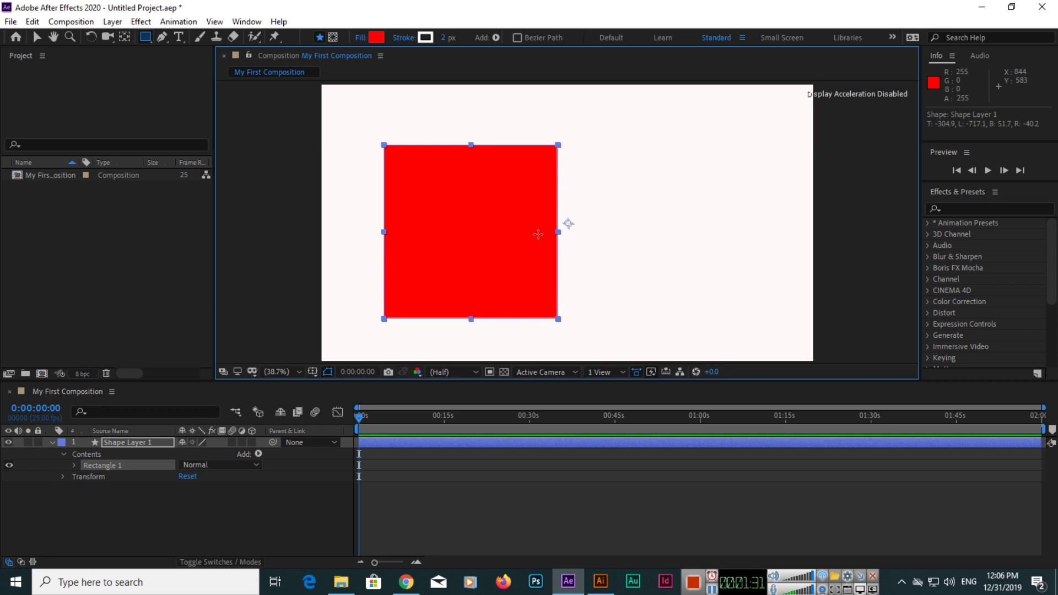
{"action": "key", "text": "ctrl+alt+Home"}
{"action": "right_click", "coordinate": [470, 231]}
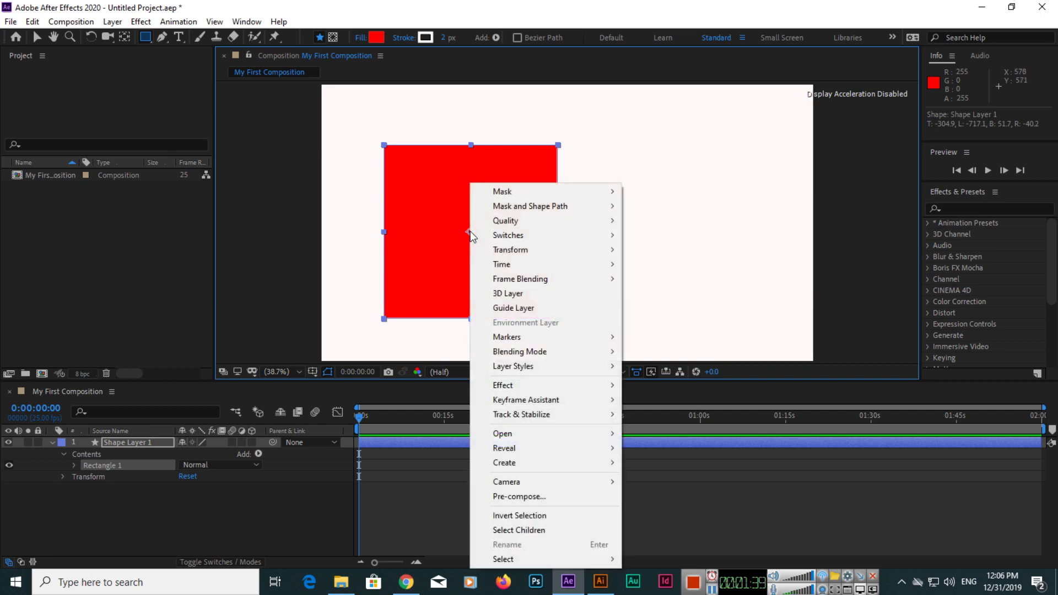
{"action": "left_click", "coordinate": [712, 590]}
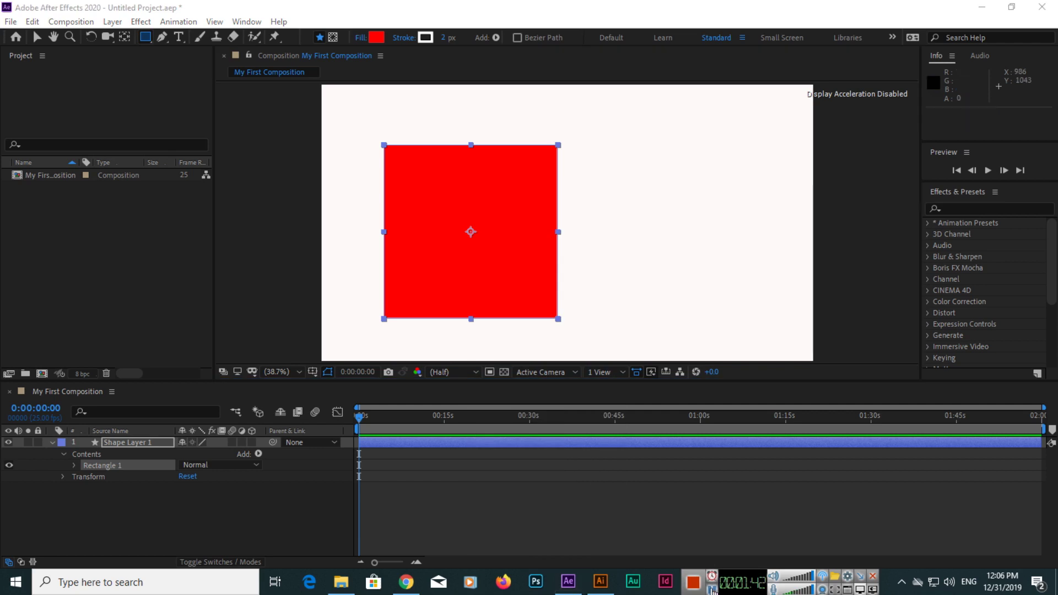
{"action": "left_click", "coordinate": [464, 219]}
{"action": "right_click", "coordinate": [464, 218]}
{"action": "mouse_move", "coordinate": [551, 250]}
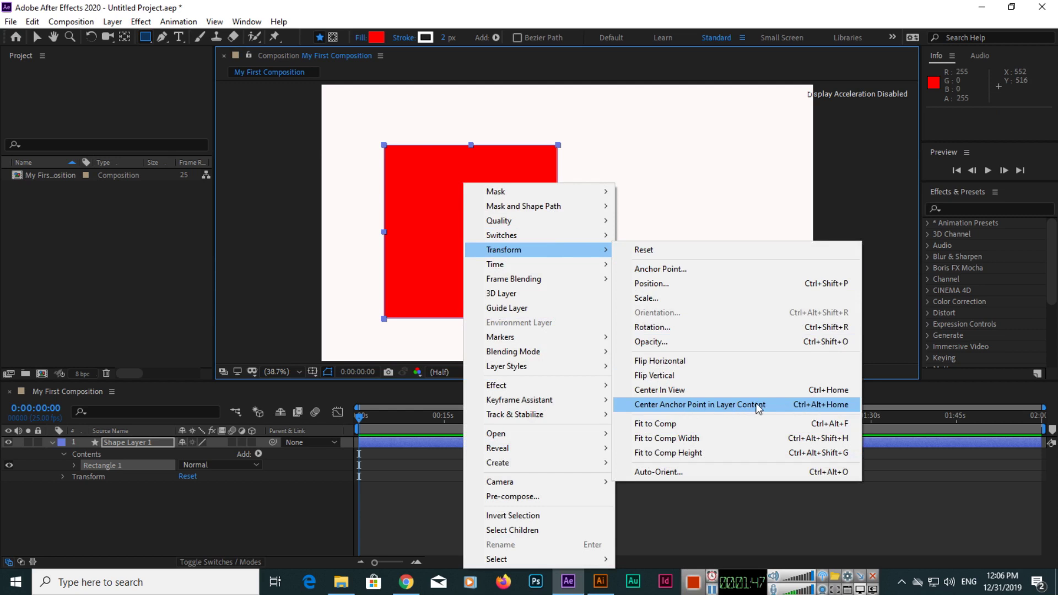
{"action": "left_click", "coordinate": [703, 407]}
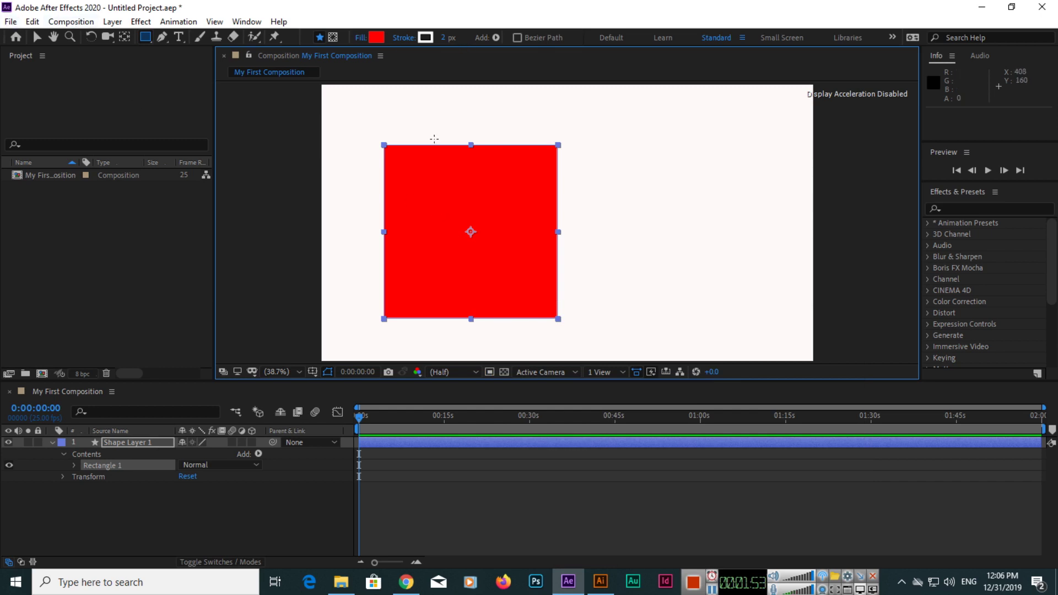
- Set the square's fill colour to green
{"action": "left_click", "coordinate": [376, 38]}
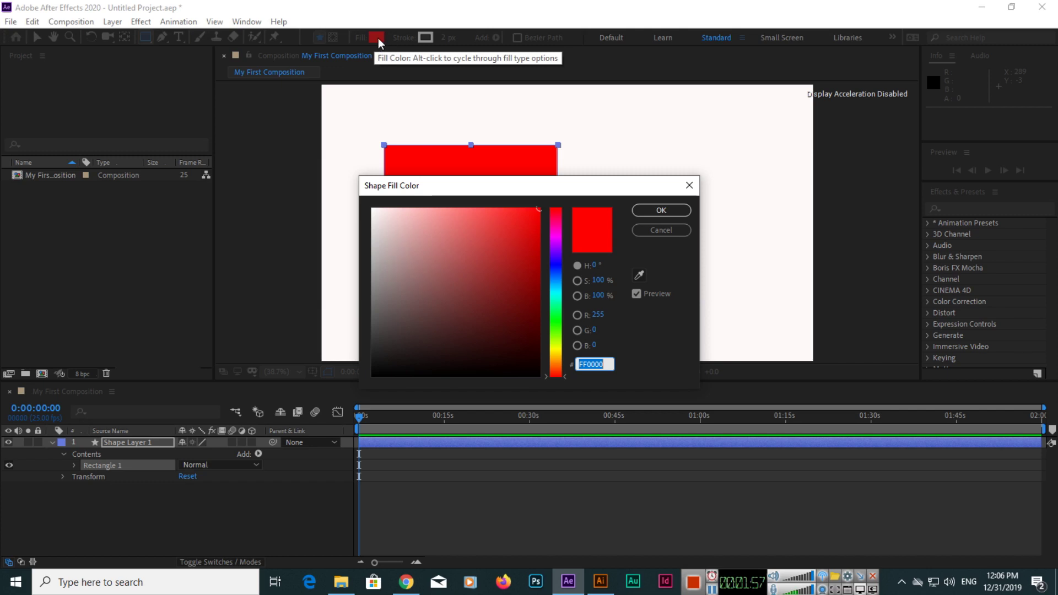
{"action": "left_click", "coordinate": [552, 323]}
{"action": "left_click", "coordinate": [539, 241]}
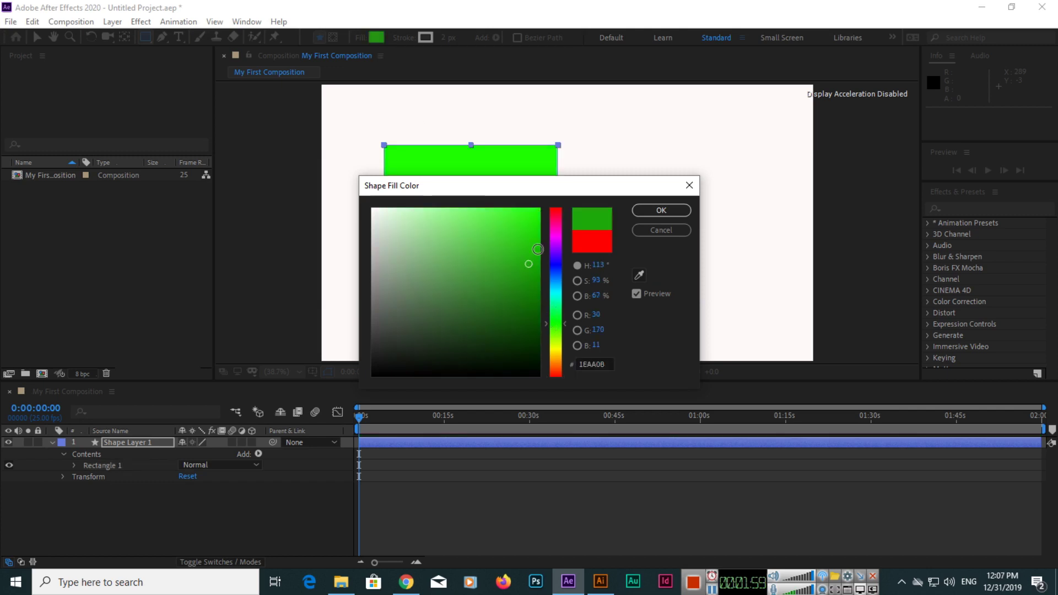
{"action": "left_click", "coordinate": [656, 210]}
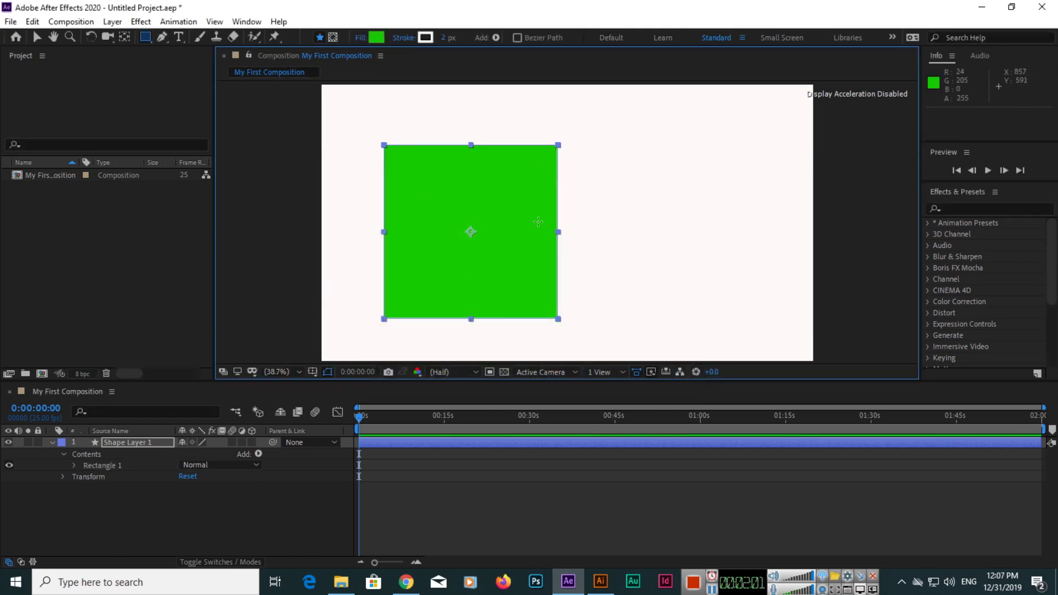
- Make the stroke pure red (FF0000) and 31 px wide
{"action": "left_click", "coordinate": [425, 37]}
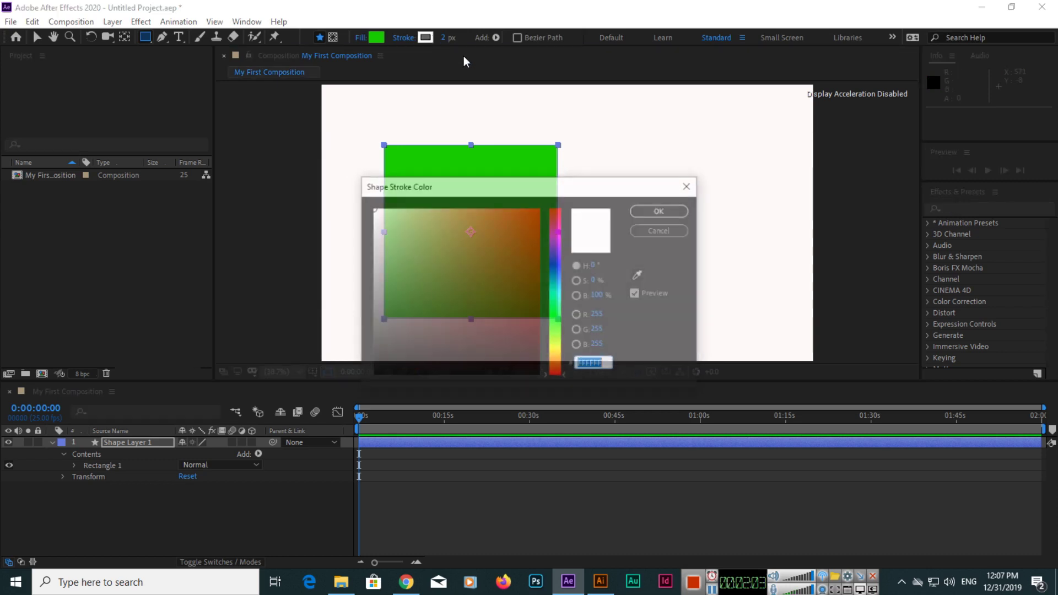
{"action": "left_click_drag", "start_coordinate": [521, 248], "coordinate": [546, 203]}
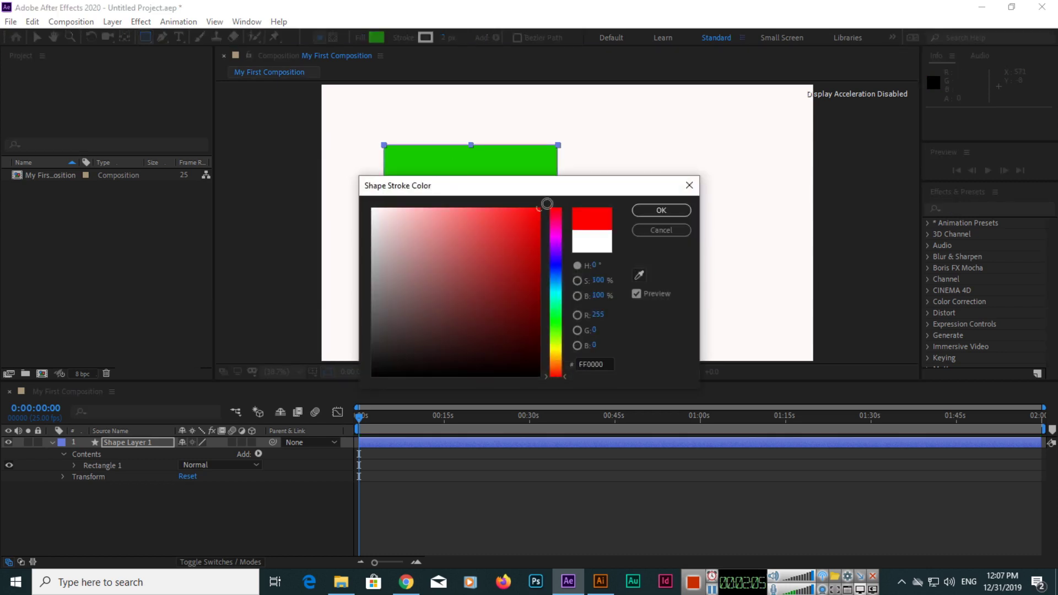
{"action": "left_click", "coordinate": [645, 210]}
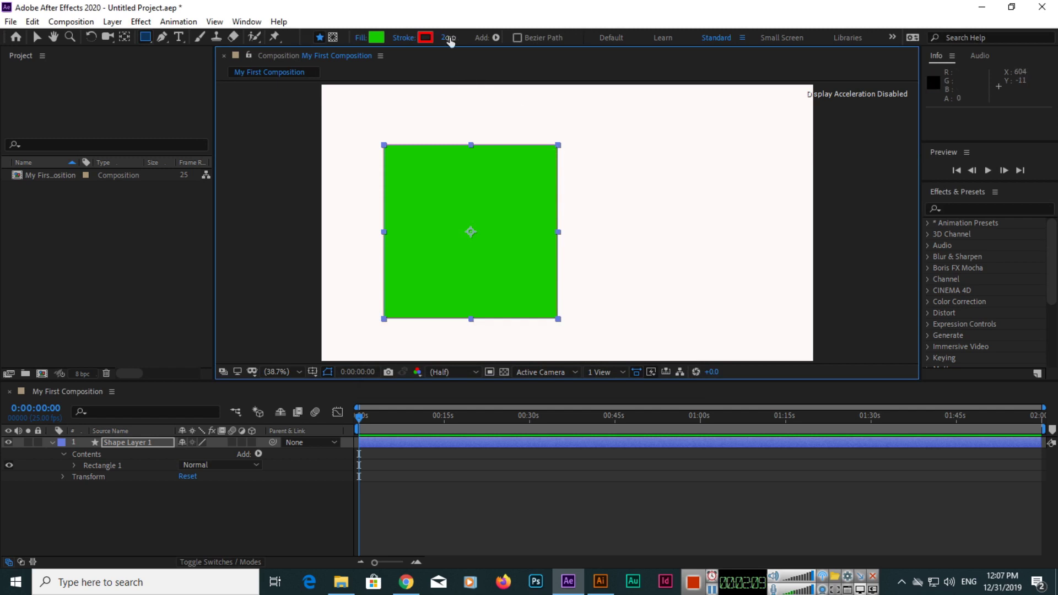
{"action": "left_click_drag", "start_coordinate": [446, 38], "coordinate": [466, 38]}
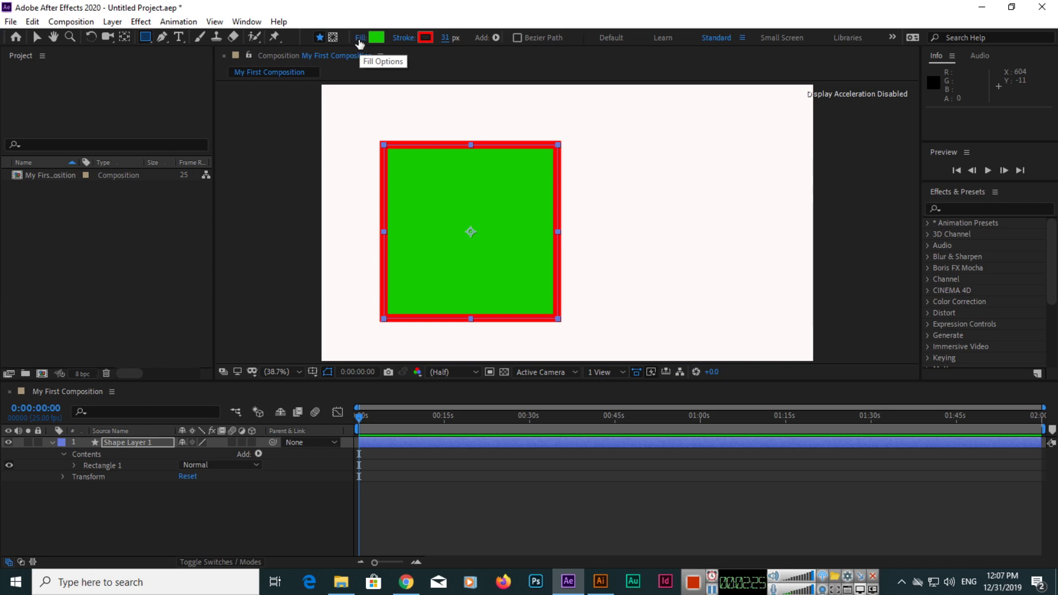
- Switch the fill type from radial gradient back to Solid Color in Fill Options
{"action": "left_click", "coordinate": [359, 40]}
{"action": "left_click_drag", "start_coordinate": [482, 227], "coordinate": [628, 154]}
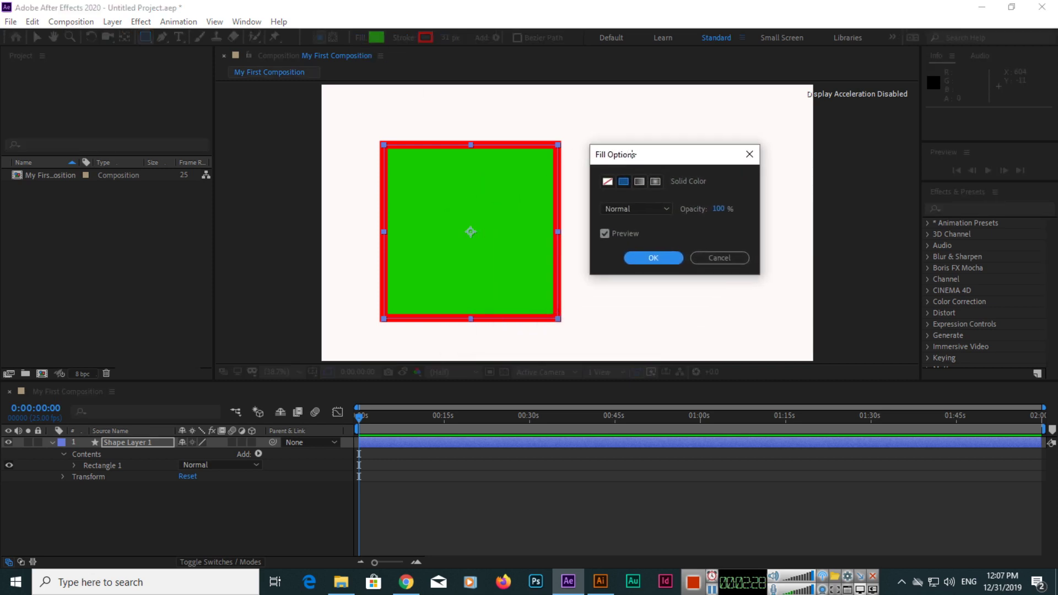
{"action": "left_click", "coordinate": [640, 184]}
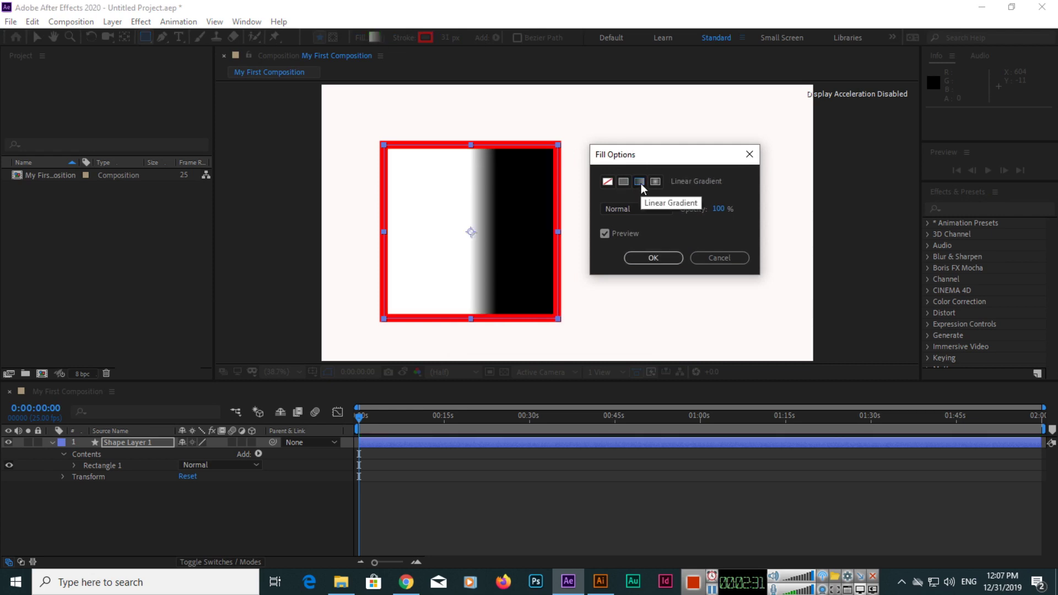
{"action": "left_click", "coordinate": [656, 181]}
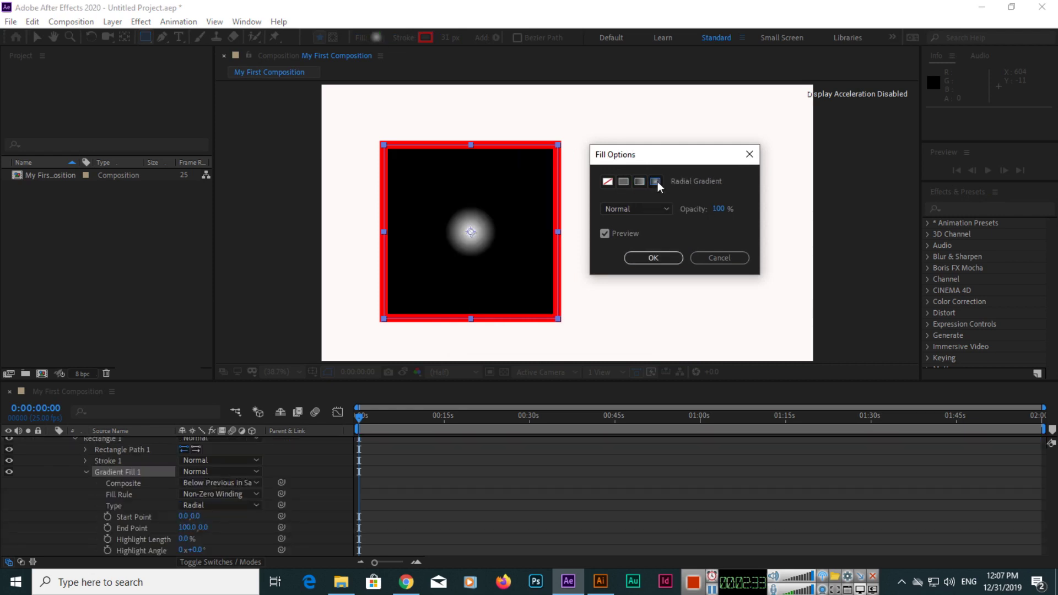
{"action": "left_click", "coordinate": [628, 181]}
{"action": "left_click", "coordinate": [605, 181]}
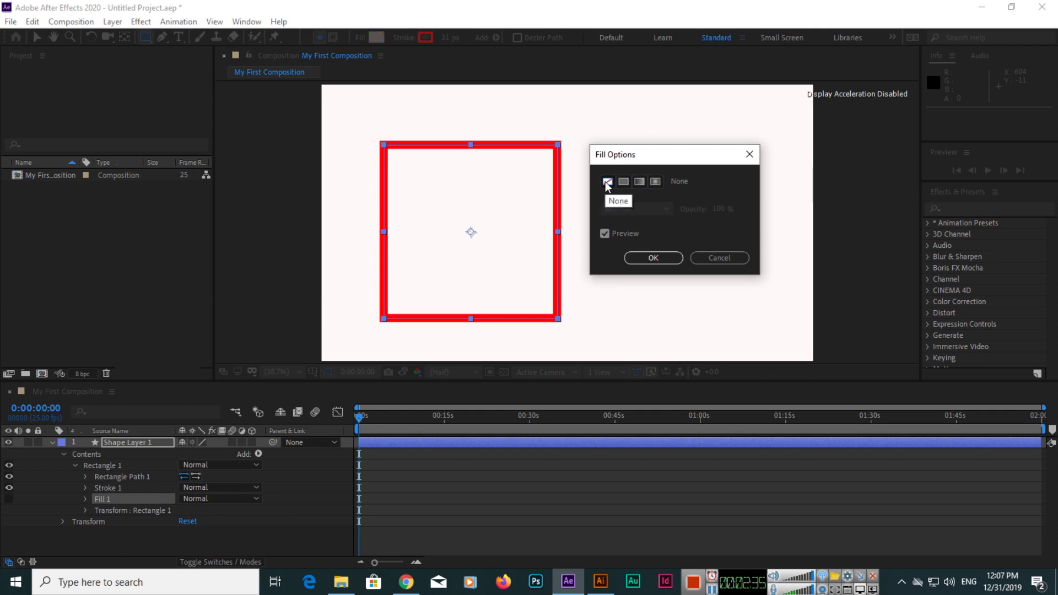
{"action": "left_click", "coordinate": [623, 183]}
{"action": "left_click", "coordinate": [652, 257]}
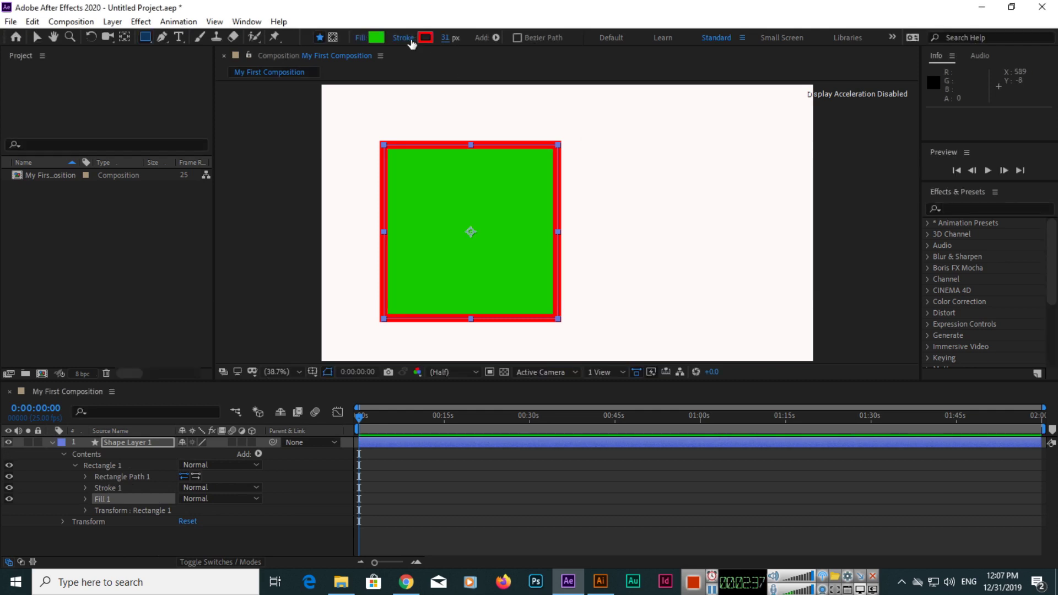
{"action": "left_click", "coordinate": [404, 38]}
{"action": "left_click", "coordinate": [724, 262]}
{"action": "left_click", "coordinate": [52, 441]}
{"action": "left_click", "coordinate": [51, 441]}
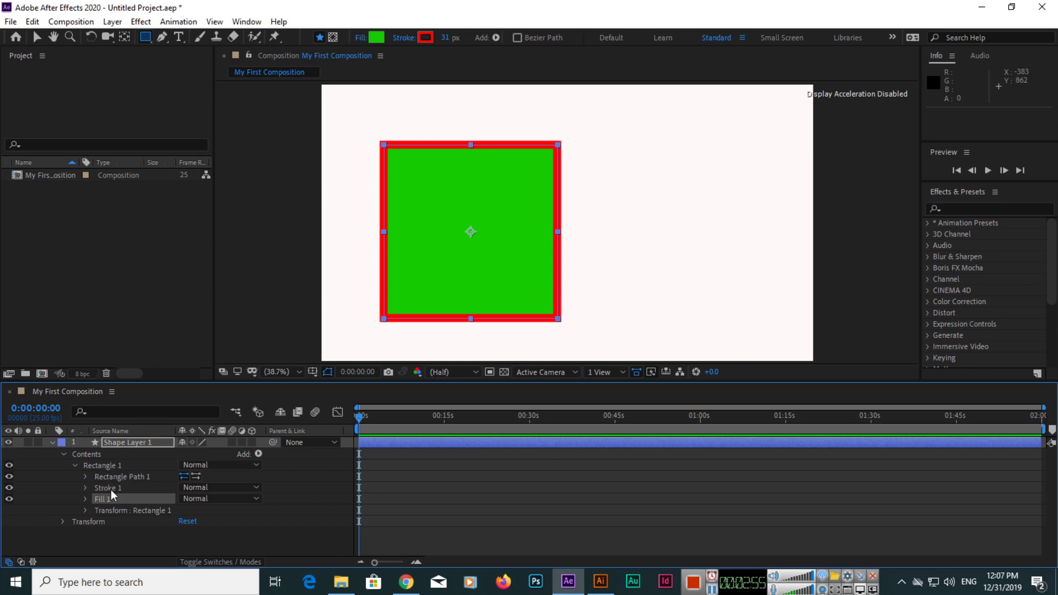
{"action": "left_click", "coordinate": [9, 499]}
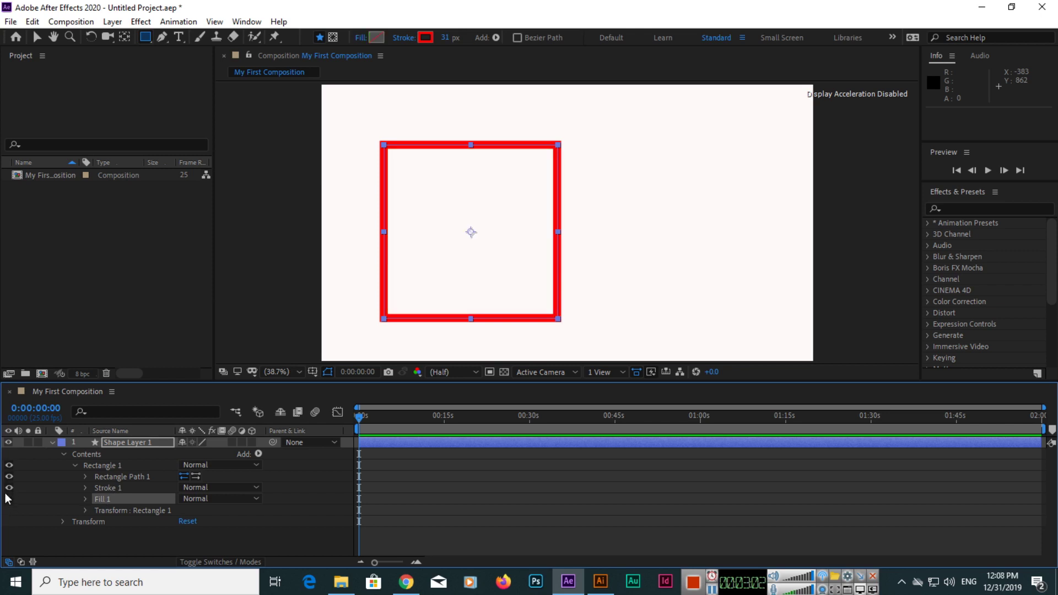
{"action": "left_click", "coordinate": [9, 499]}
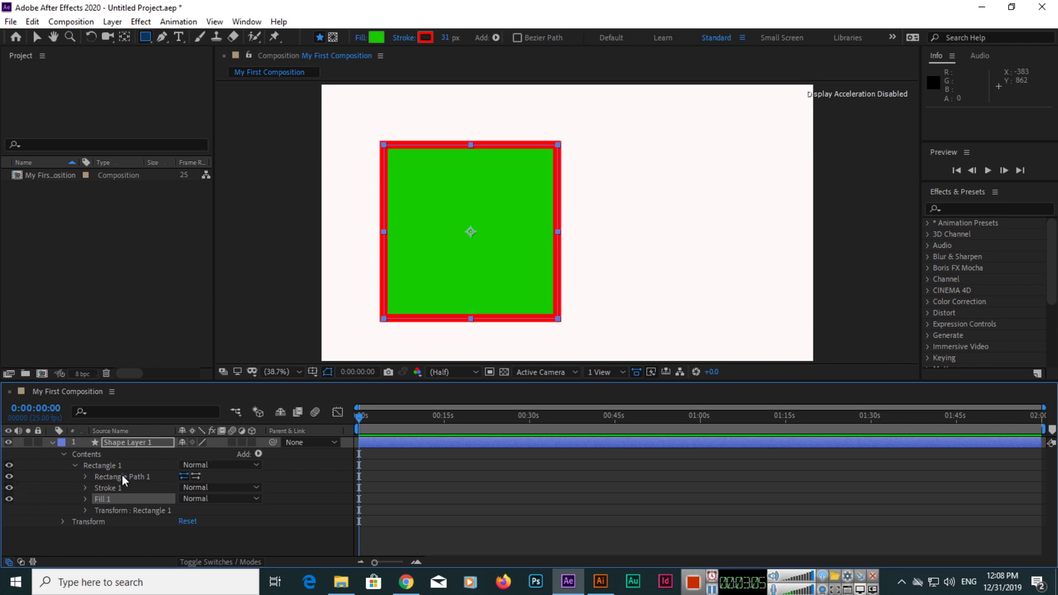
{"action": "left_click", "coordinate": [108, 487]}
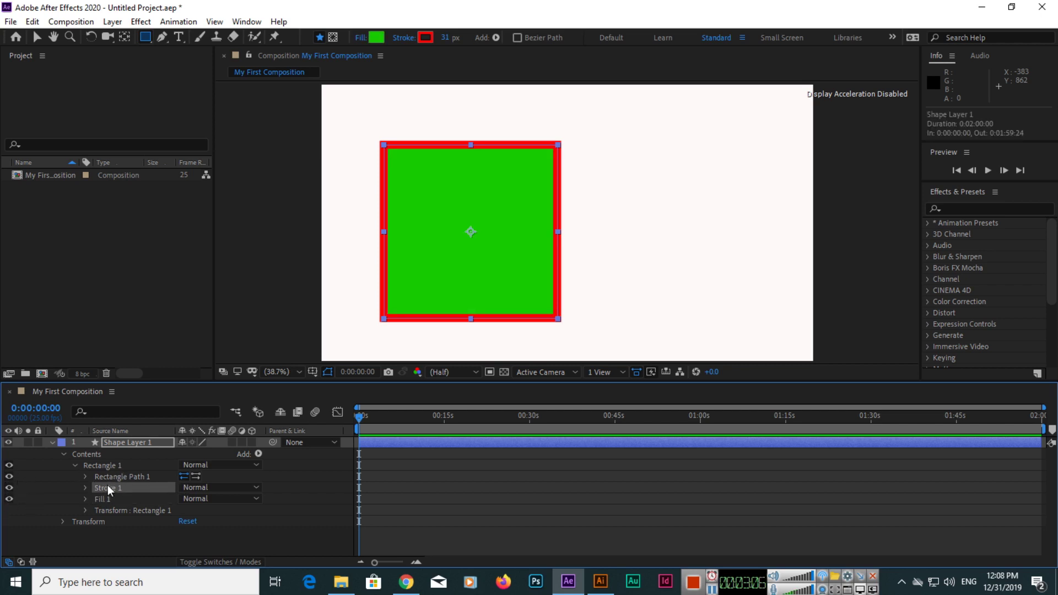
{"action": "left_click", "coordinate": [9, 487]}
{"action": "left_click", "coordinate": [9, 488]}
{"action": "left_click", "coordinate": [405, 37]}
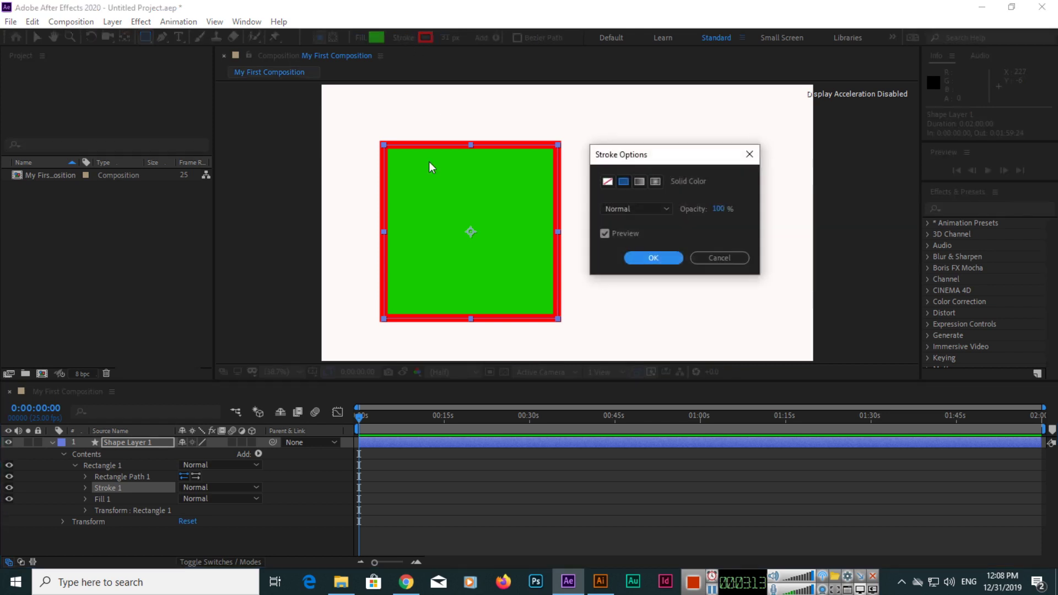
{"action": "left_click", "coordinate": [680, 259]}
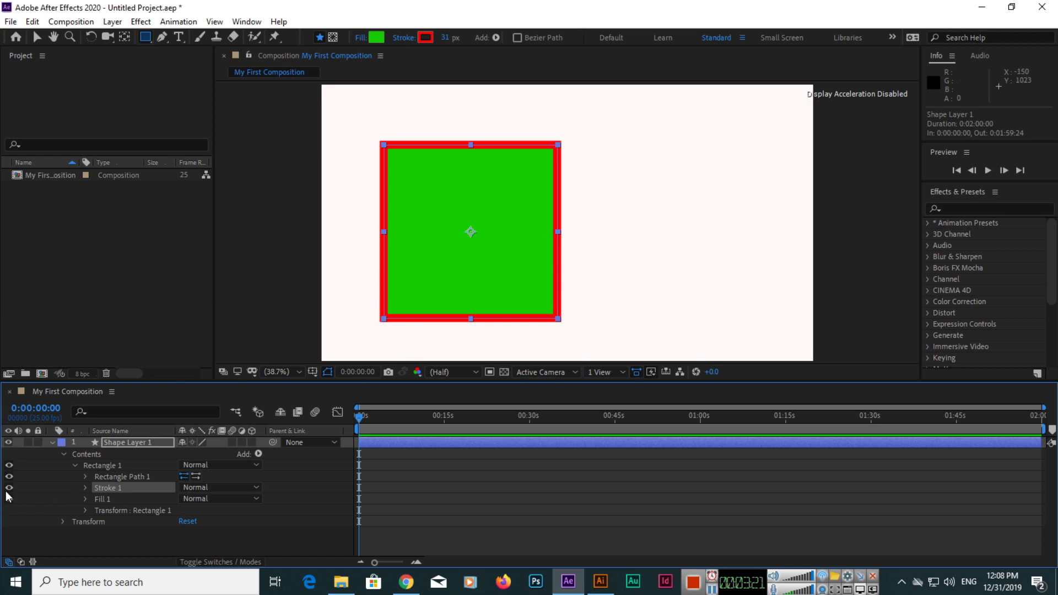
- Change Stroke 1 colour to teal and lower its opacity to 51%
{"action": "left_click", "coordinate": [84, 487]}
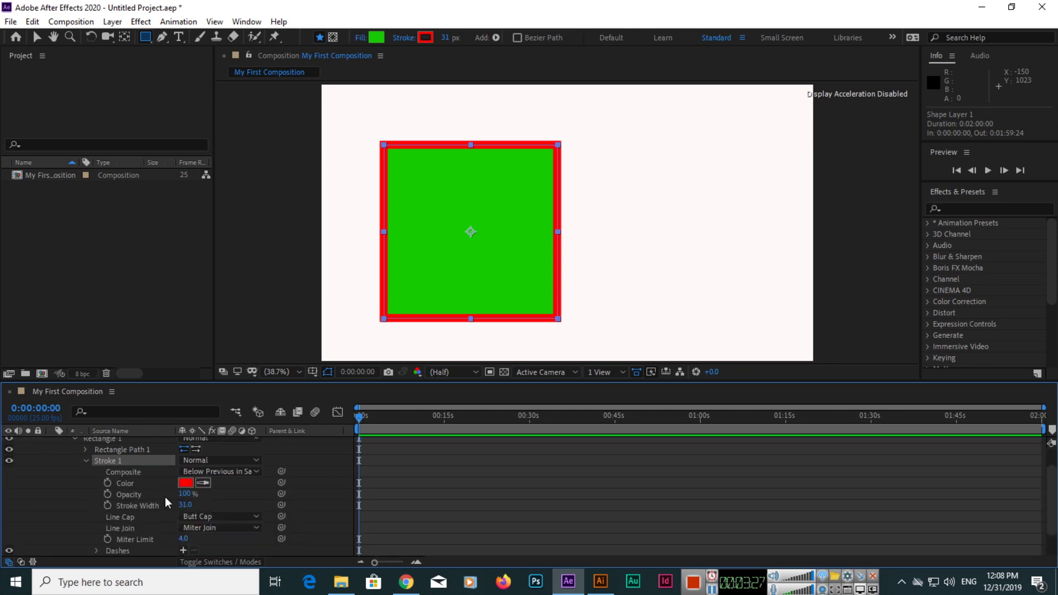
{"action": "left_click", "coordinate": [185, 483]}
{"action": "mouse_move", "coordinate": [558, 270]}
{"action": "left_mouse_down"}
{"action": "mouse_move", "coordinate": [558, 292]}
{"action": "mouse_move", "coordinate": [537, 302]}
{"action": "mouse_move", "coordinate": [518, 214]}
{"action": "mouse_move", "coordinate": [539, 313]}
{"action": "left_mouse_up"}
{"action": "left_click", "coordinate": [659, 210]}
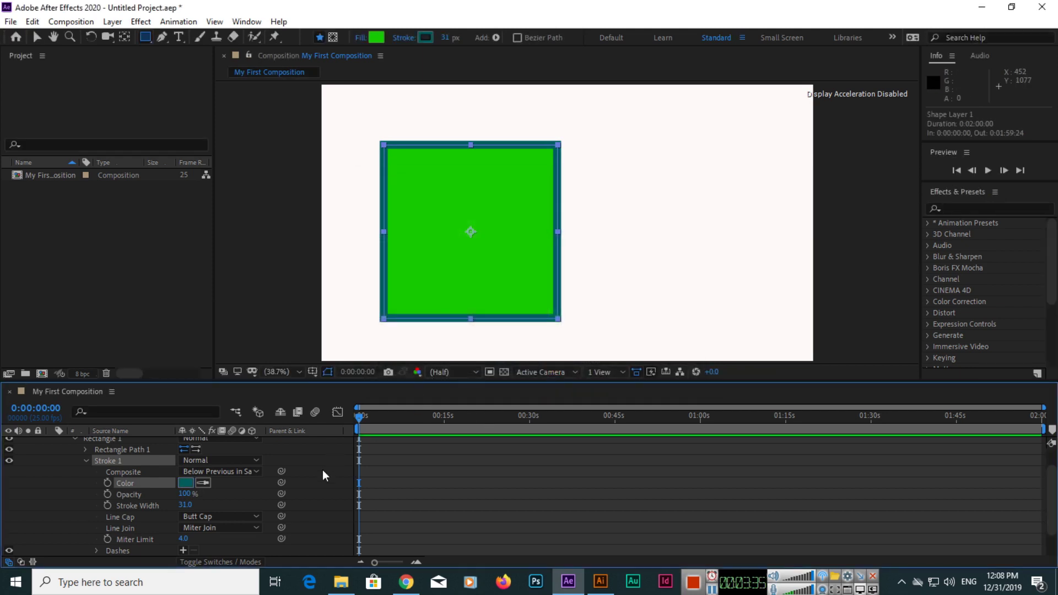
{"action": "left_click", "coordinate": [187, 494]}
{"action": "key", "text": "Return"}
{"action": "mouse_move", "coordinate": [186, 493]}
{"action": "left_mouse_down"}
{"action": "mouse_move", "coordinate": [152, 497]}
{"action": "mouse_move", "coordinate": [162, 499]}
{"action": "left_mouse_up"}
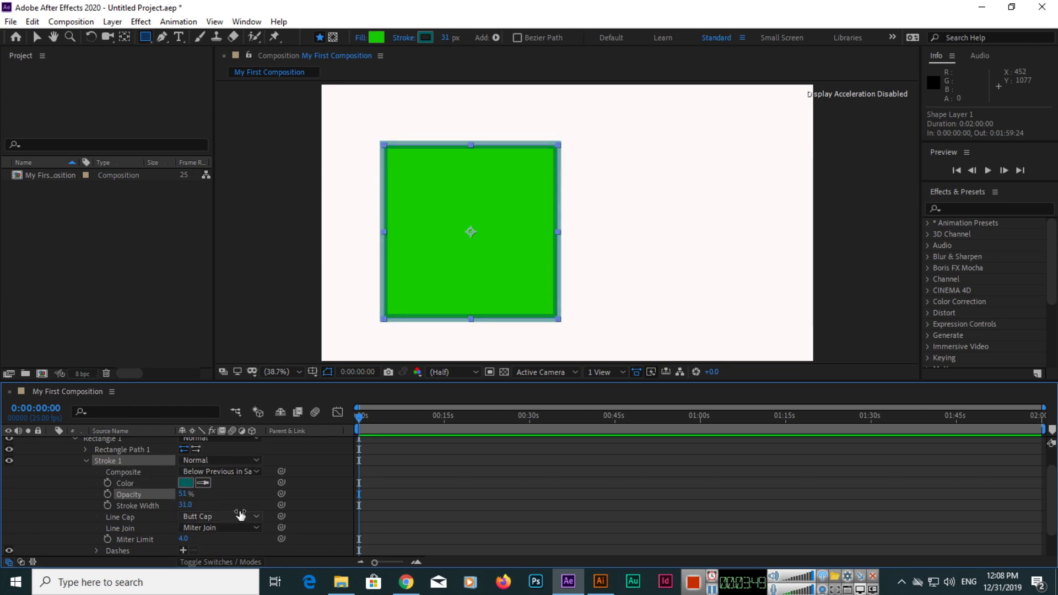
- Set the stroke's Line Cap to Round Cap and Line Join to Round Join
{"action": "scroll", "coordinate": [238, 525], "scroll_direction": "down", "scroll_amount": 3}
{"action": "left_click", "coordinate": [217, 484]}
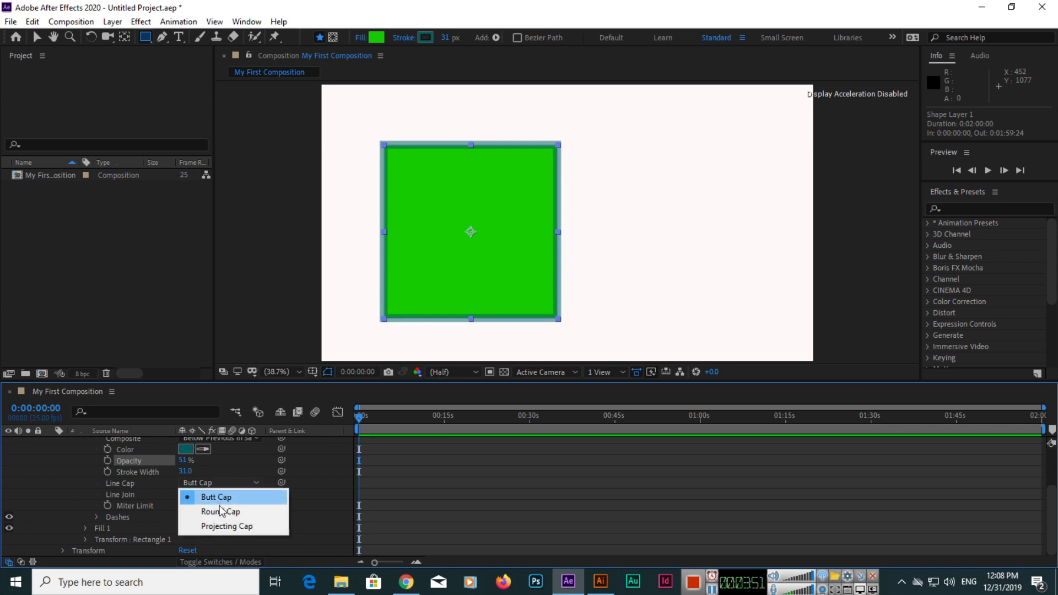
{"action": "left_click", "coordinate": [219, 507]}
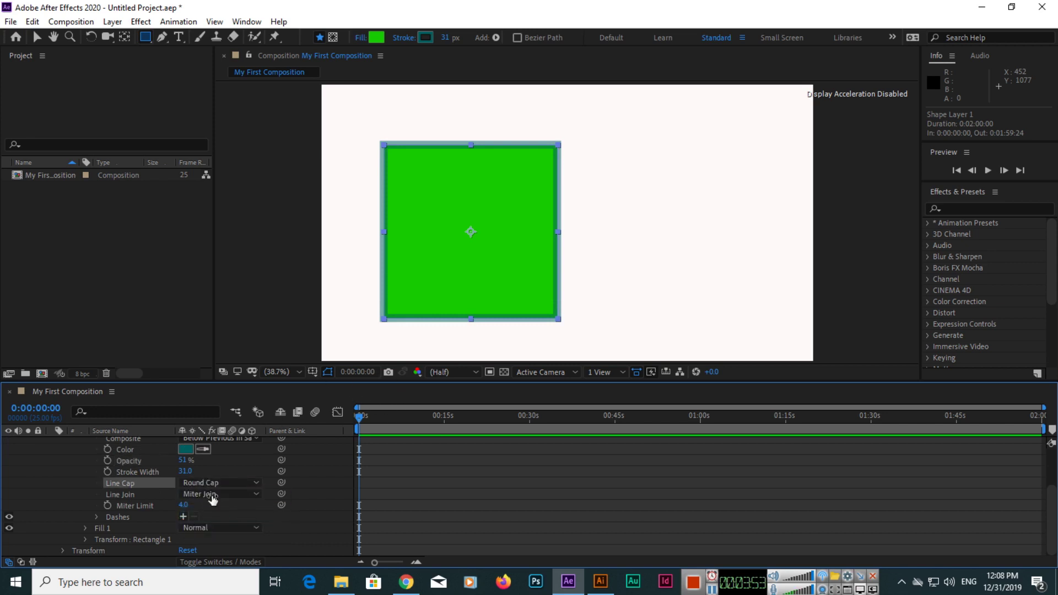
{"action": "left_click", "coordinate": [218, 494]}
{"action": "left_click", "coordinate": [216, 524]}
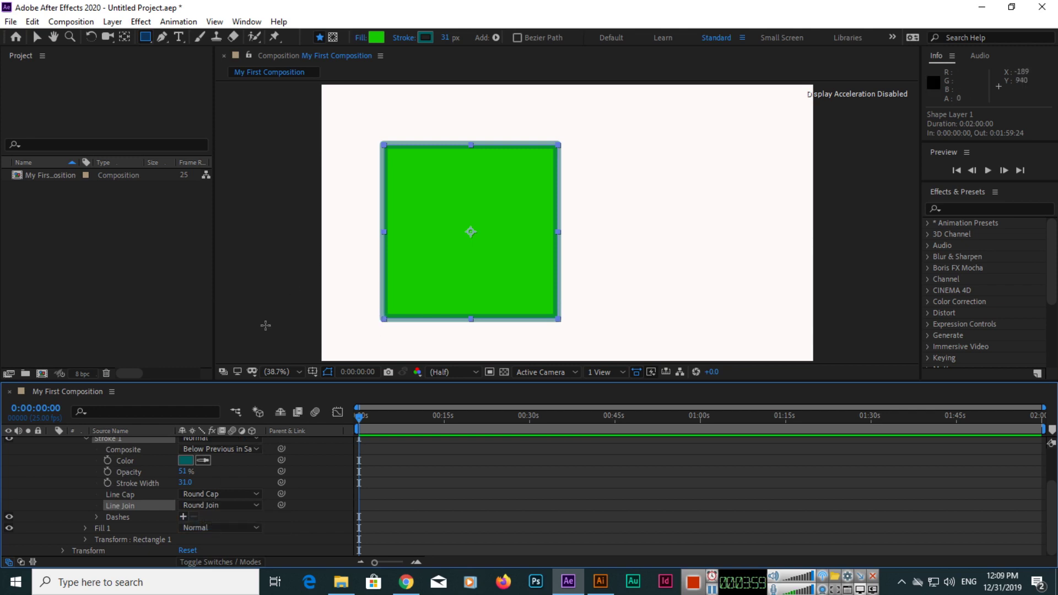
- Zoom into the square's top-left corner and change Line Join to Bevel Join
{"action": "left_click", "coordinate": [69, 36]}
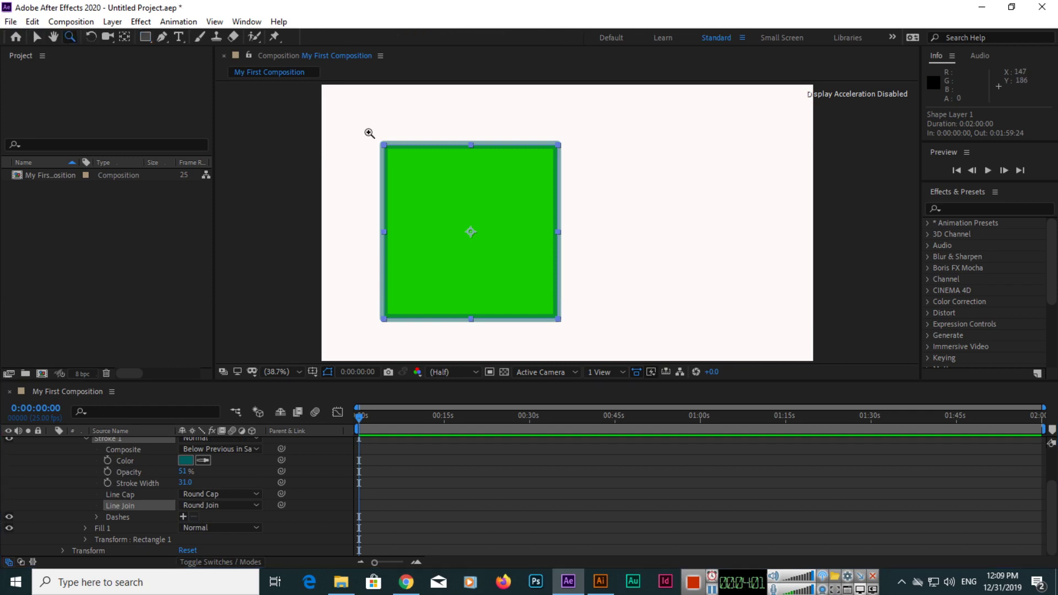
{"action": "left_click_drag", "start_coordinate": [366, 130], "coordinate": [430, 195]}
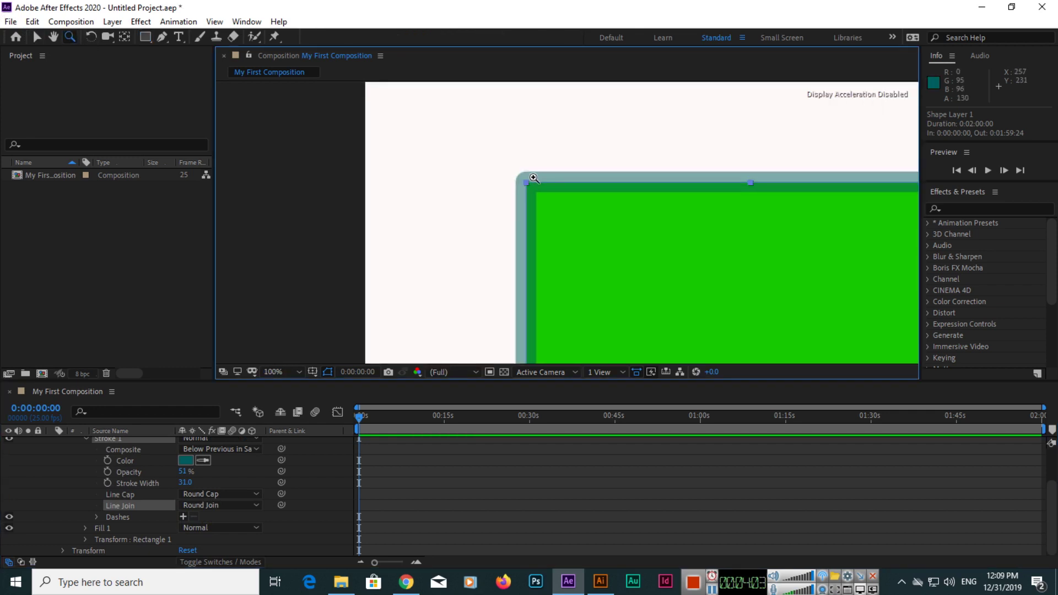
{"action": "left_click", "coordinate": [216, 506]}
{"action": "left_click", "coordinate": [232, 521]}
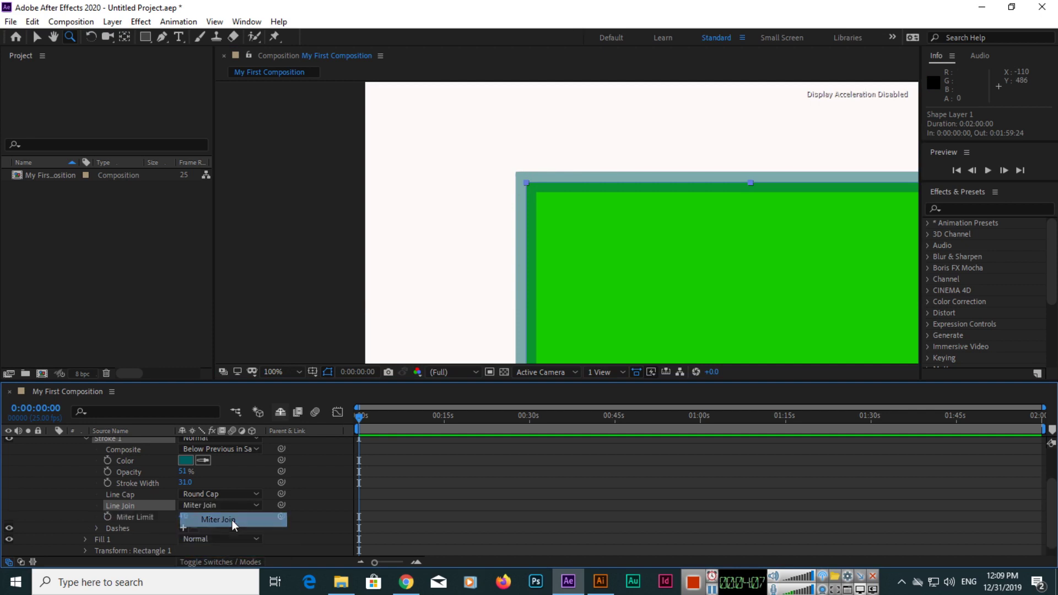
{"action": "left_click", "coordinate": [228, 510]}
{"action": "left_click", "coordinate": [222, 553]}
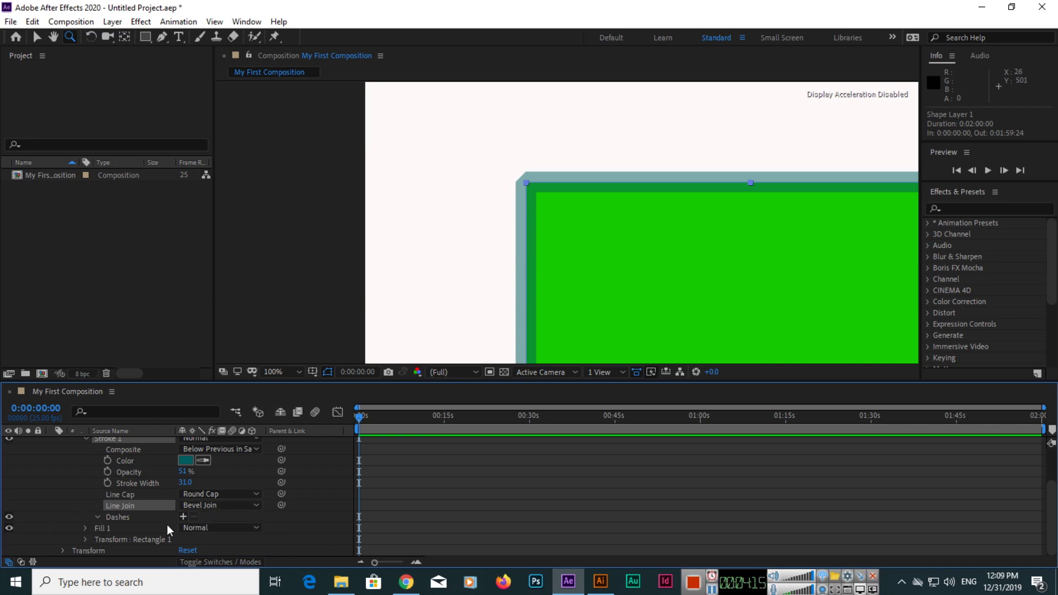
- Change Fill 1 colour to purple, keeping 100% opacity
{"action": "left_click", "coordinate": [84, 527]}
{"action": "scroll", "coordinate": [135, 536], "scroll_direction": "down", "scroll_amount": 2}
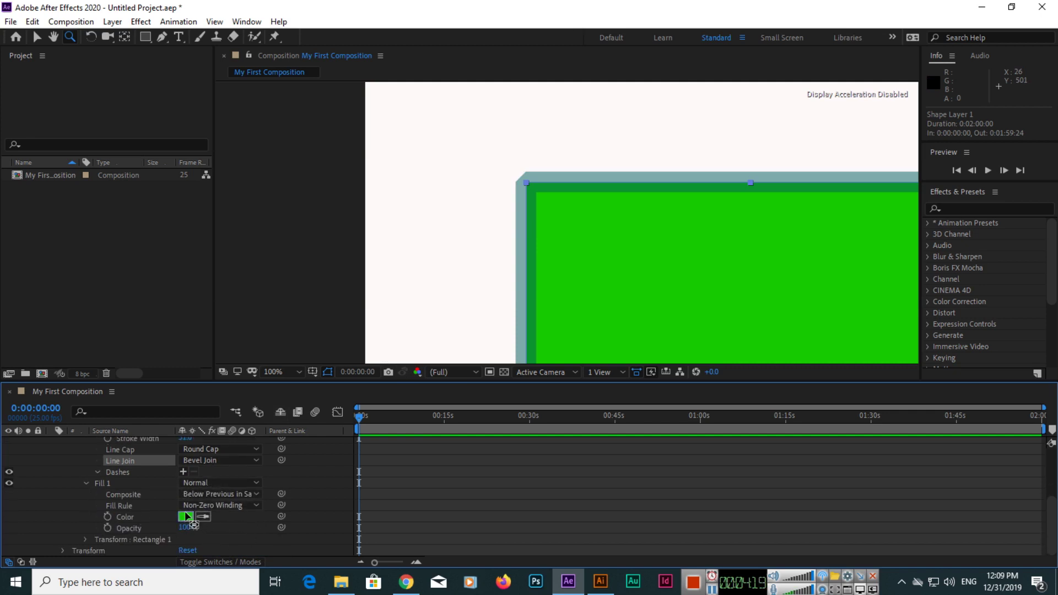
{"action": "left_click", "coordinate": [188, 517]}
{"action": "left_click", "coordinate": [557, 218]}
{"action": "left_click_drag", "start_coordinate": [558, 218], "coordinate": [555, 244]}
{"action": "left_click", "coordinate": [661, 210]}
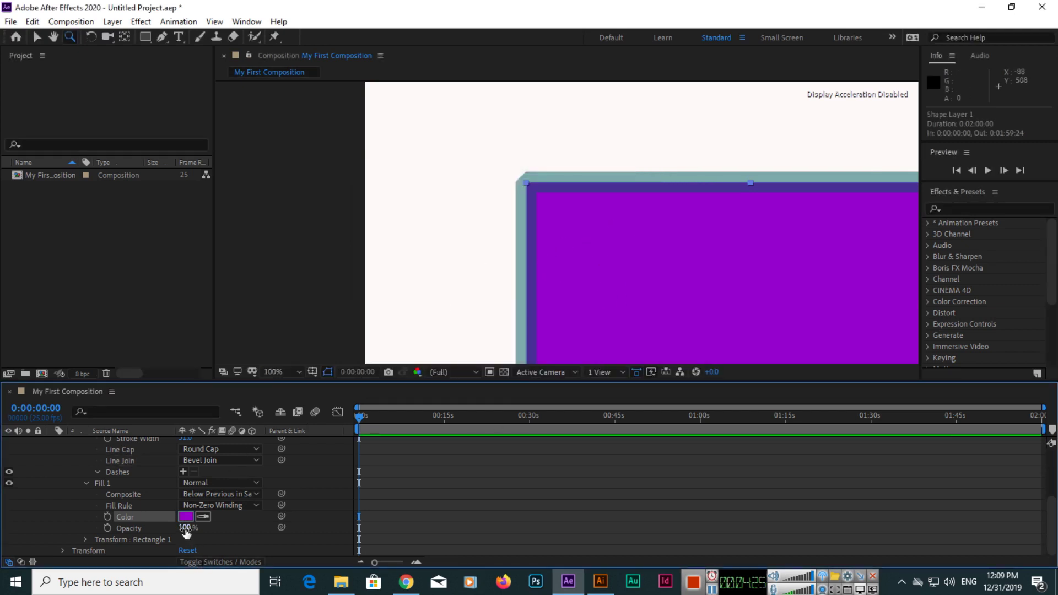
{"action": "left_click_drag", "start_coordinate": [186, 527], "coordinate": [221, 532]}
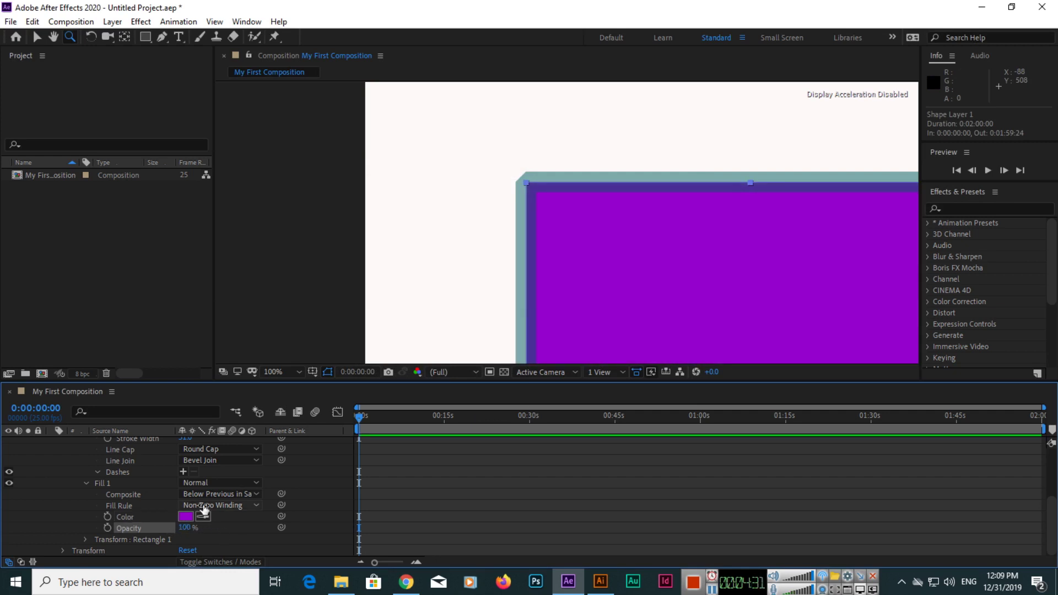
- Set viewer magnification to Fit and return to the Selection tool
{"action": "left_click", "coordinate": [294, 371]}
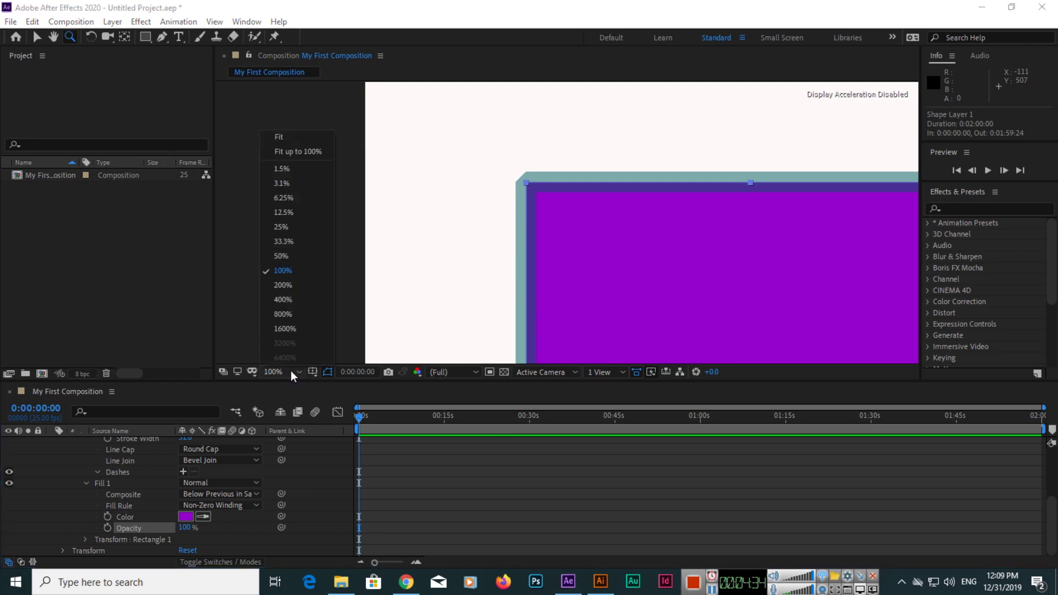
{"action": "left_click", "coordinate": [289, 136]}
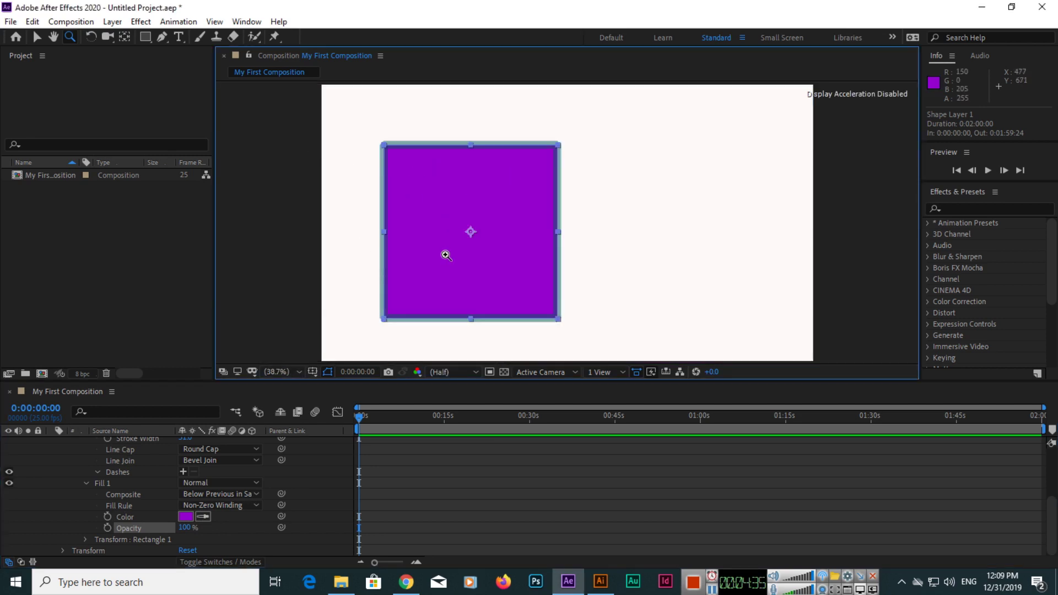
{"action": "left_click", "coordinate": [37, 36]}
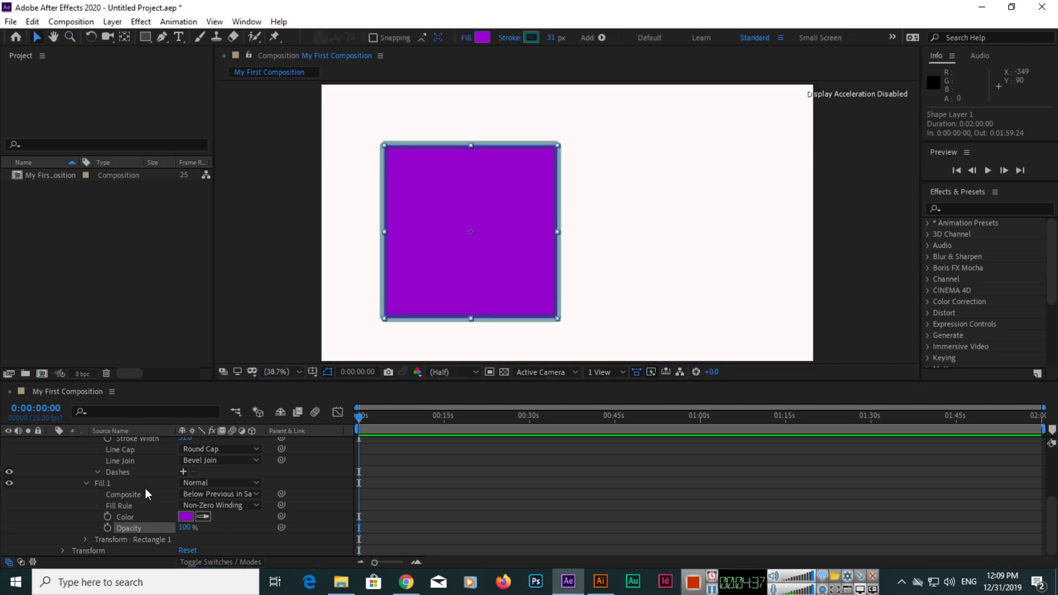